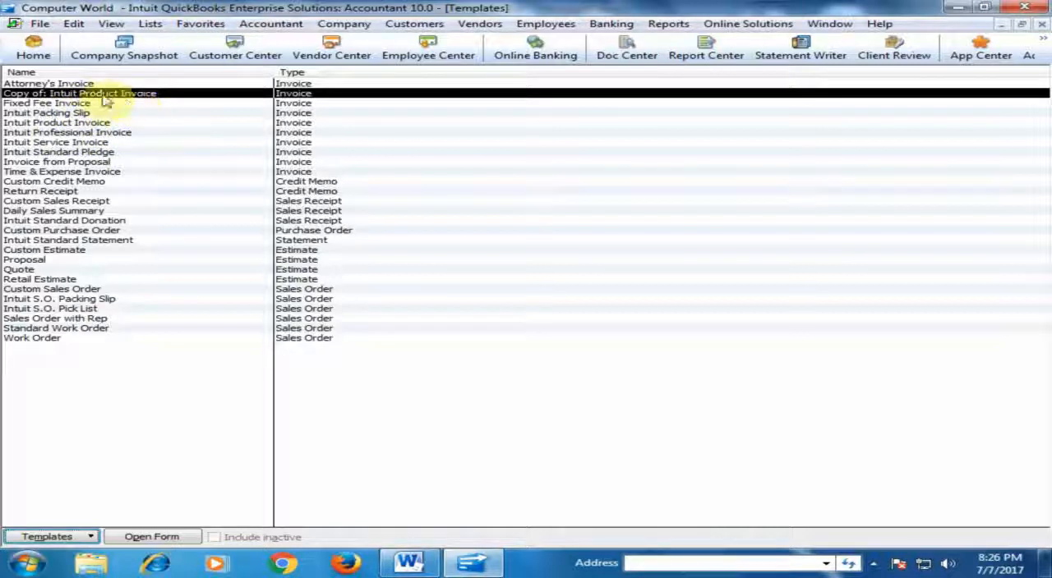
Open the template "Copy of: Intuit Product Invoice" for basic customization.
left_click(45, 123)
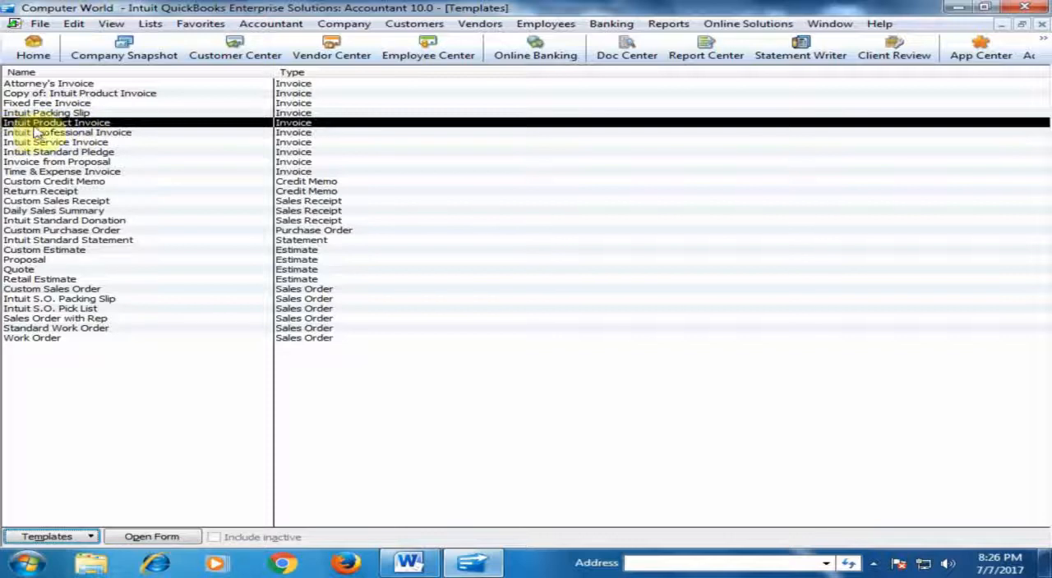
left_click(72, 93)
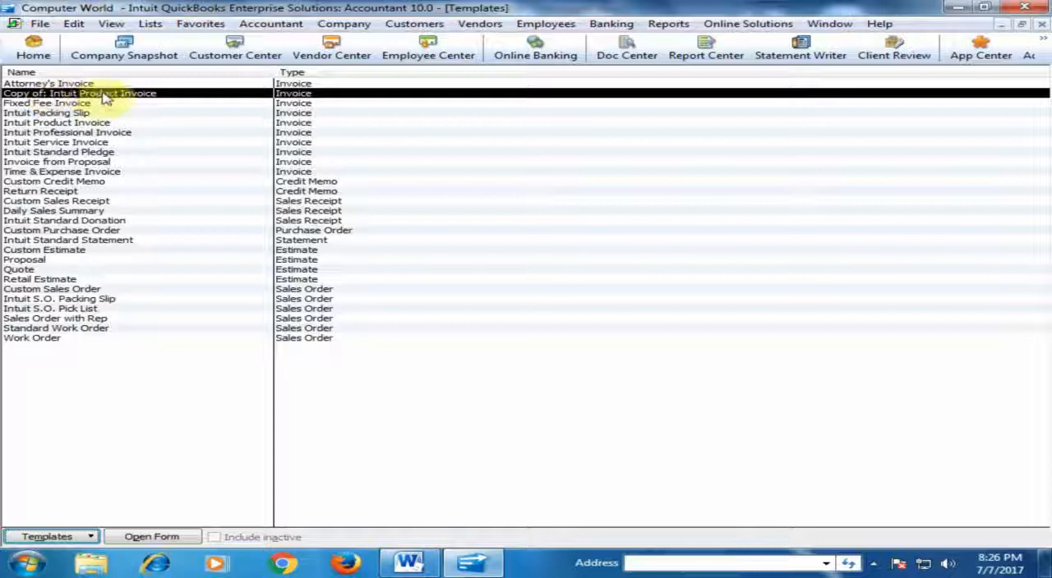
double_click(104, 95)
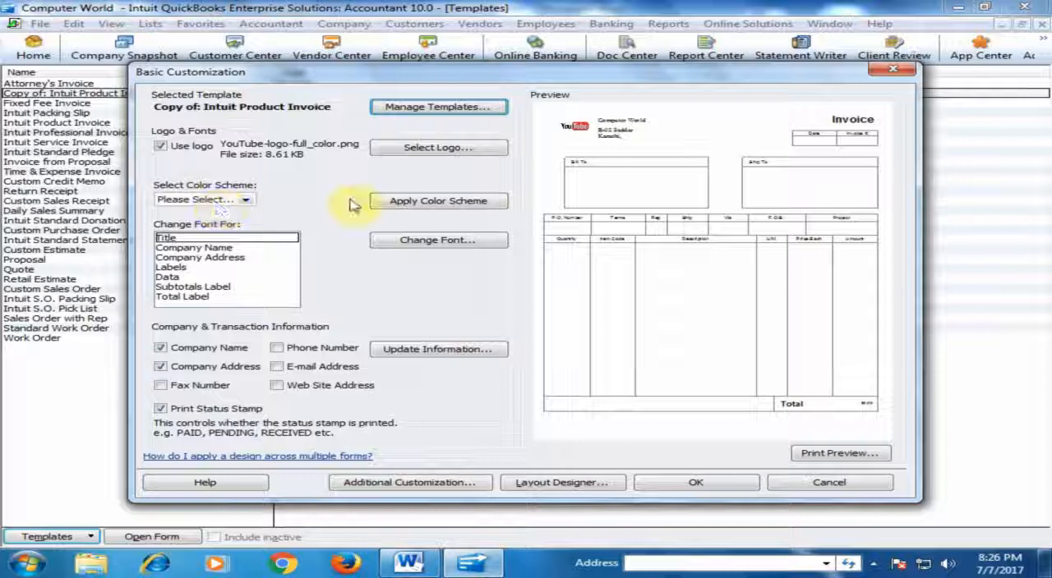
Apply the Green color scheme to the invoice template.
left_click(249, 202)
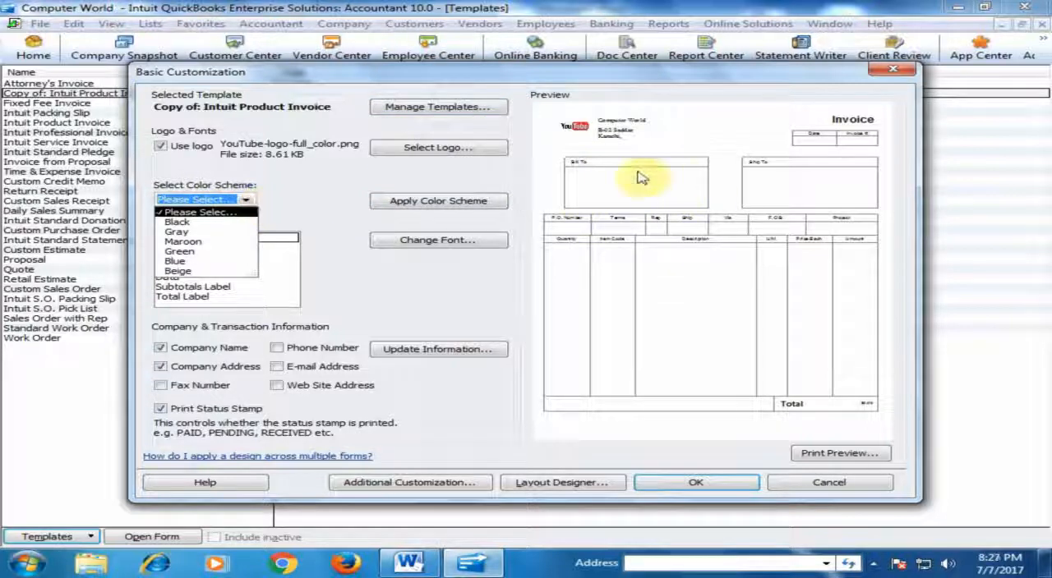
left_click(182, 251)
left_click(457, 197)
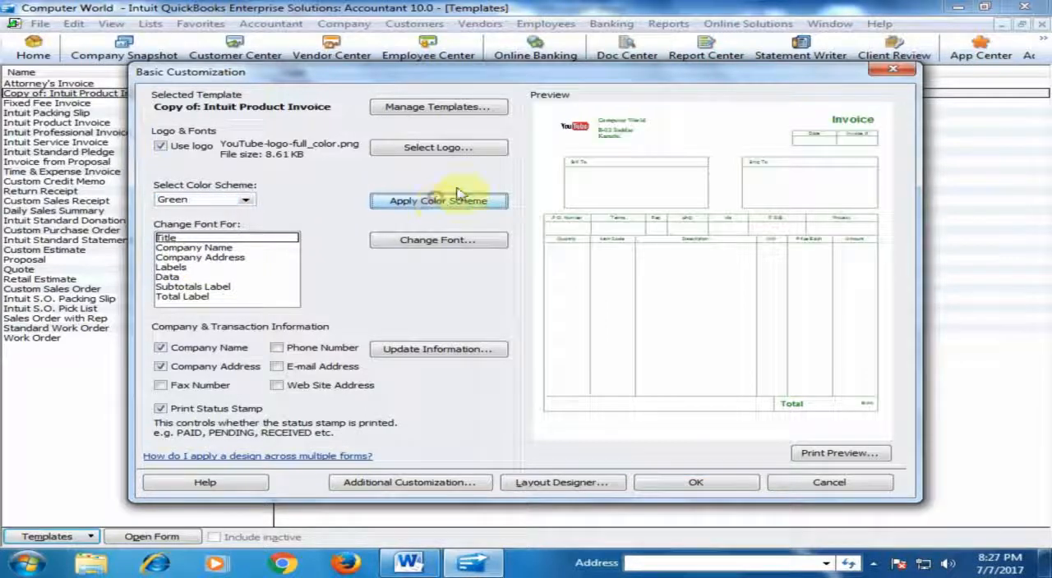
Apply the Blue color scheme to the invoice template.
left_click(246, 201)
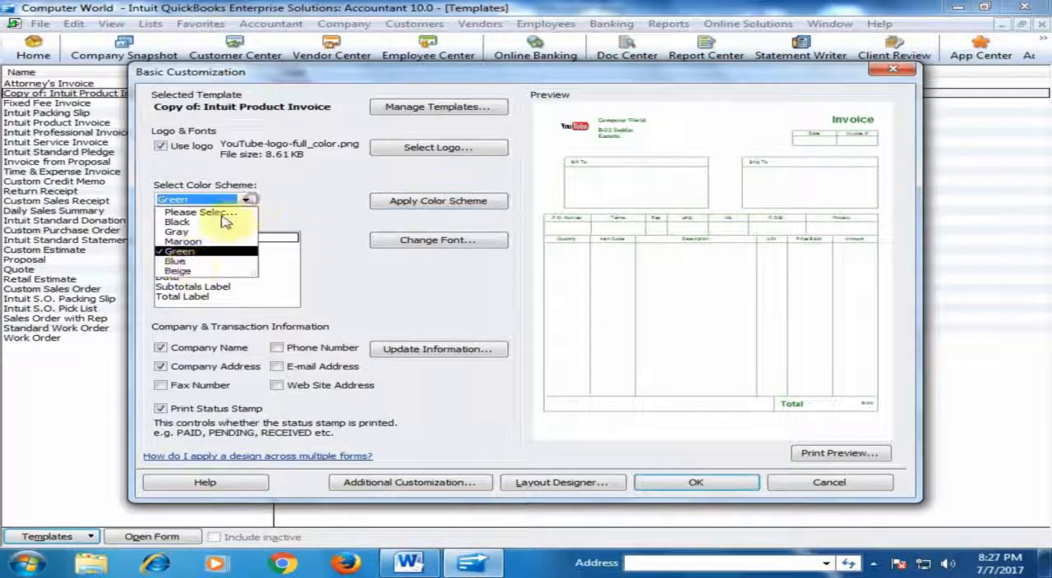
left_click(182, 261)
left_click(378, 201)
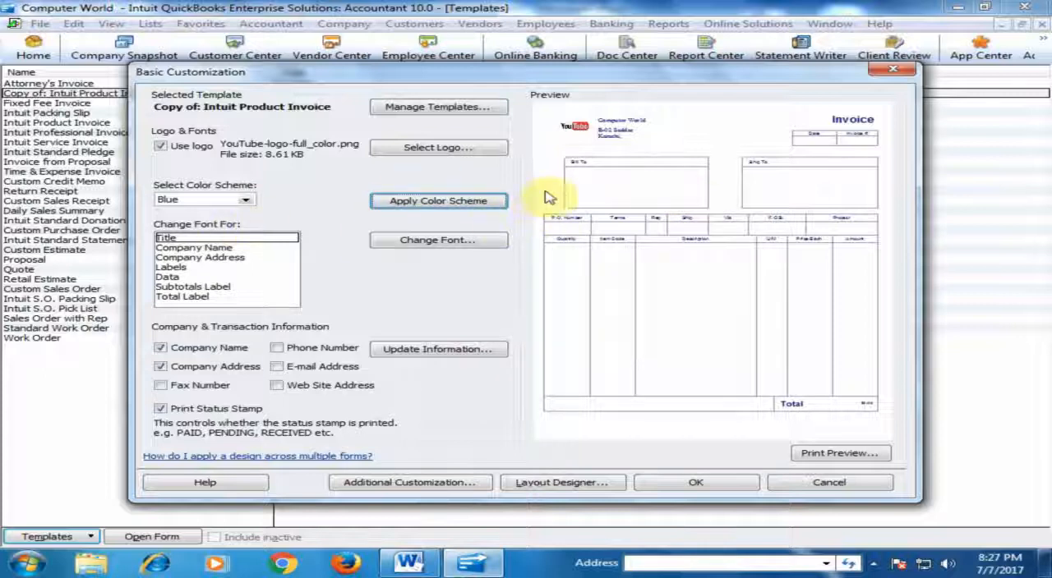
Review the font settings for the invoice's Title and close them without changes.
left_click(167, 239)
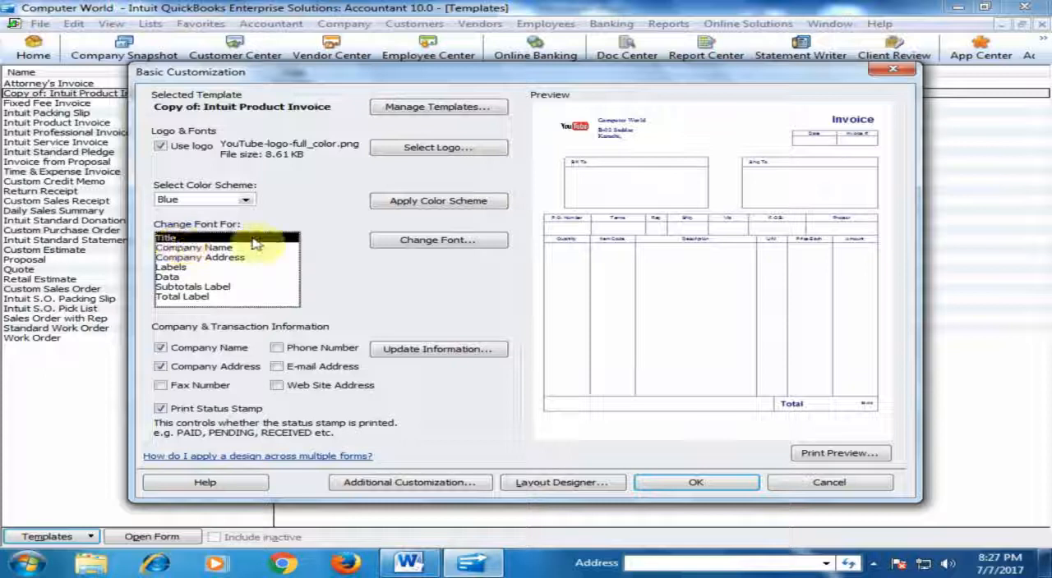
left_click(427, 241)
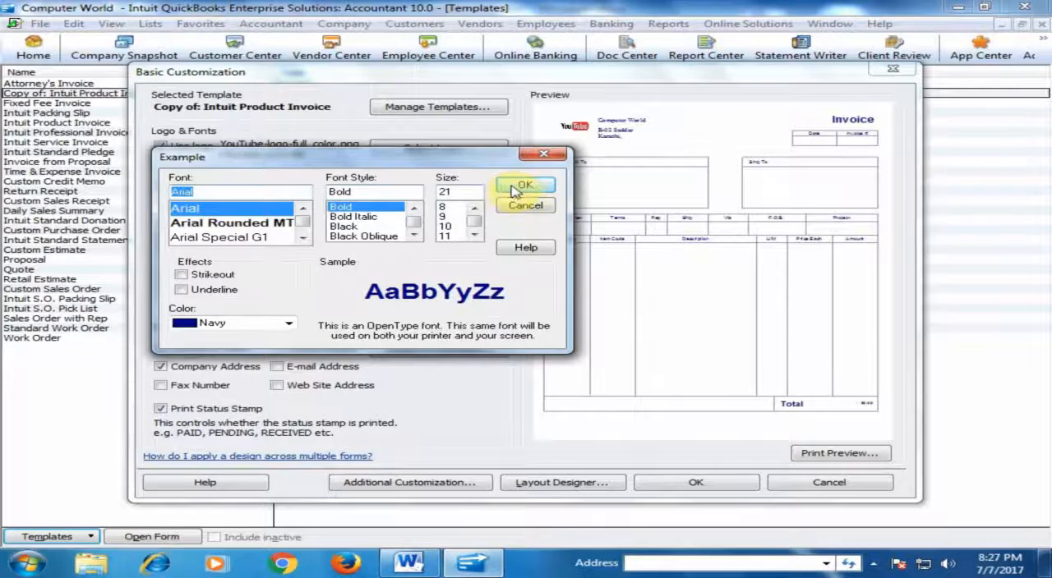
left_click(527, 206)
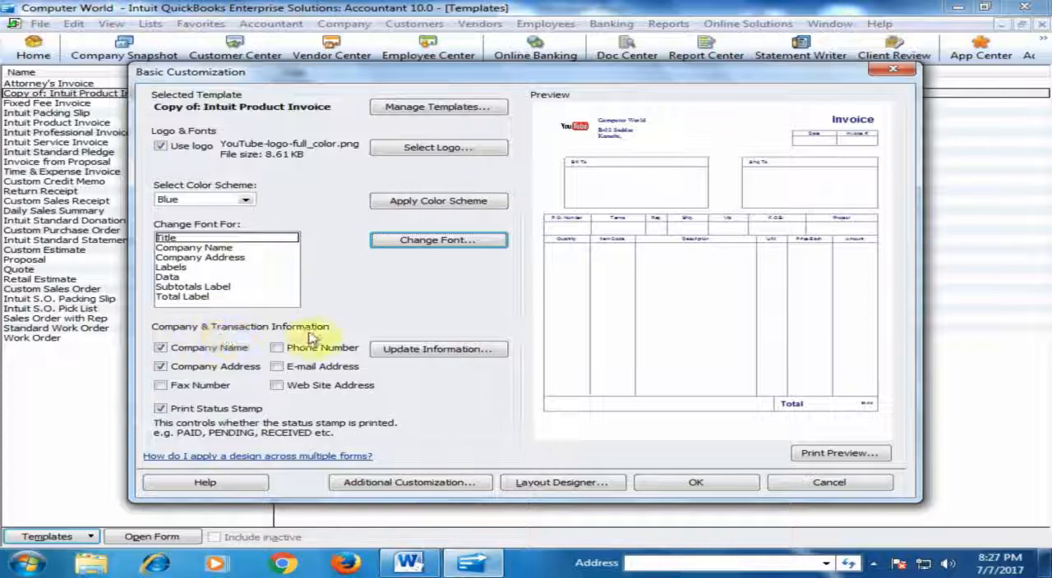
Hide the company name on the invoice template, then show it again.
left_click(164, 349)
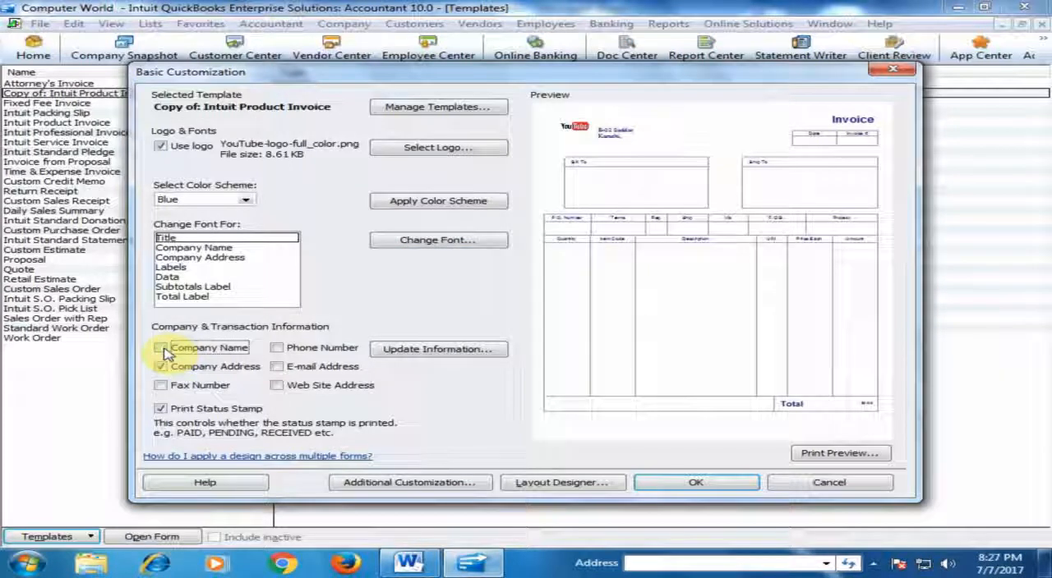
left_click(162, 348)
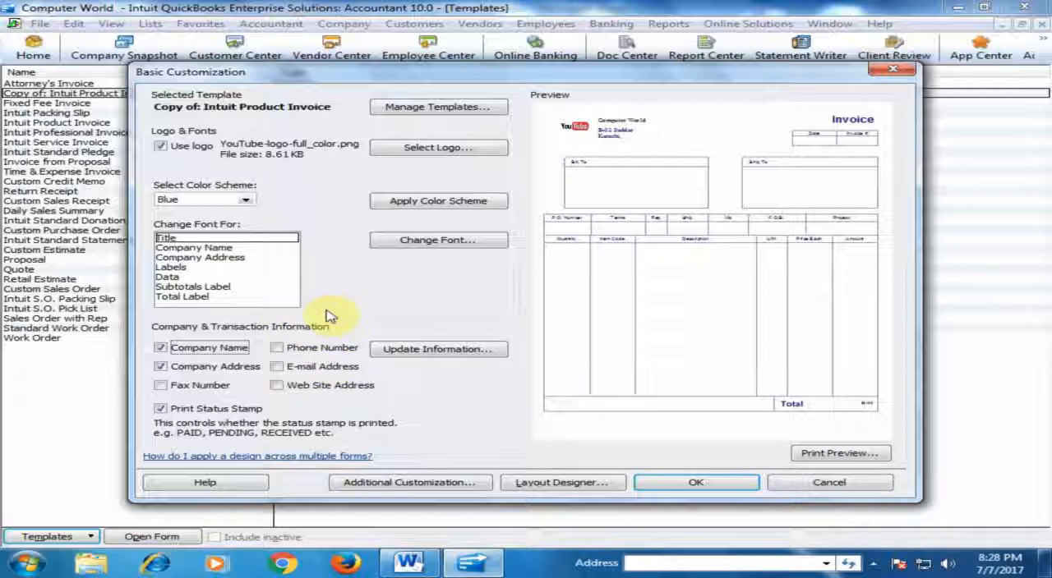
Open the additional customization settings and turn printing of the default title off and on again, continuing past the overlap notice.
left_click(410, 483)
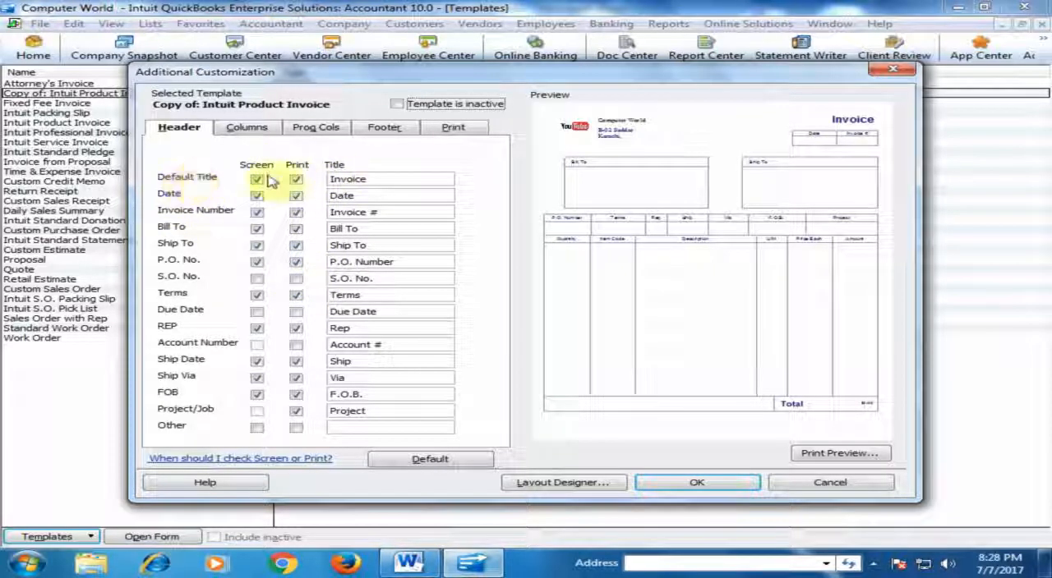
left_click(295, 180)
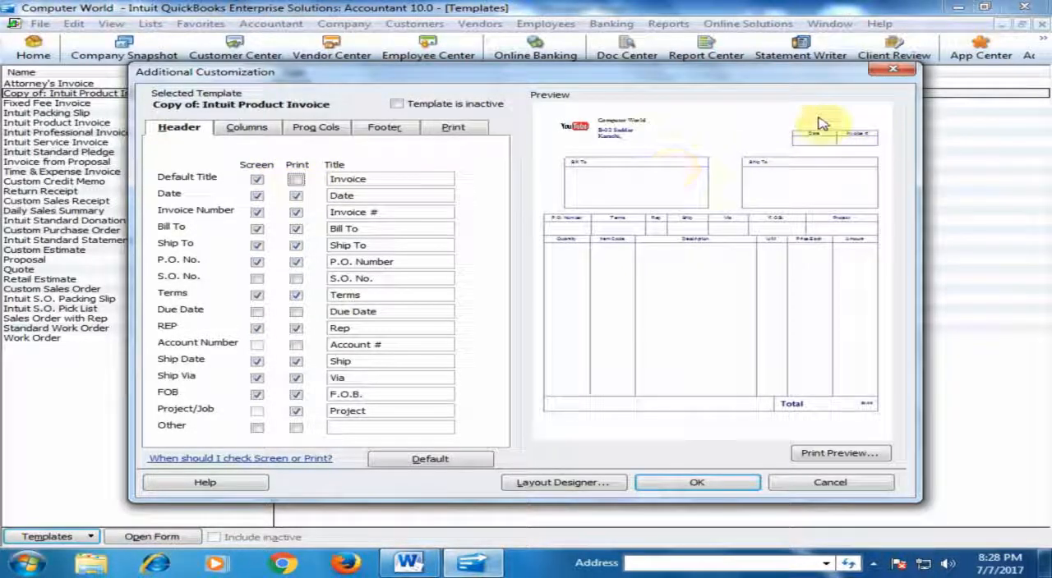
left_click(296, 181)
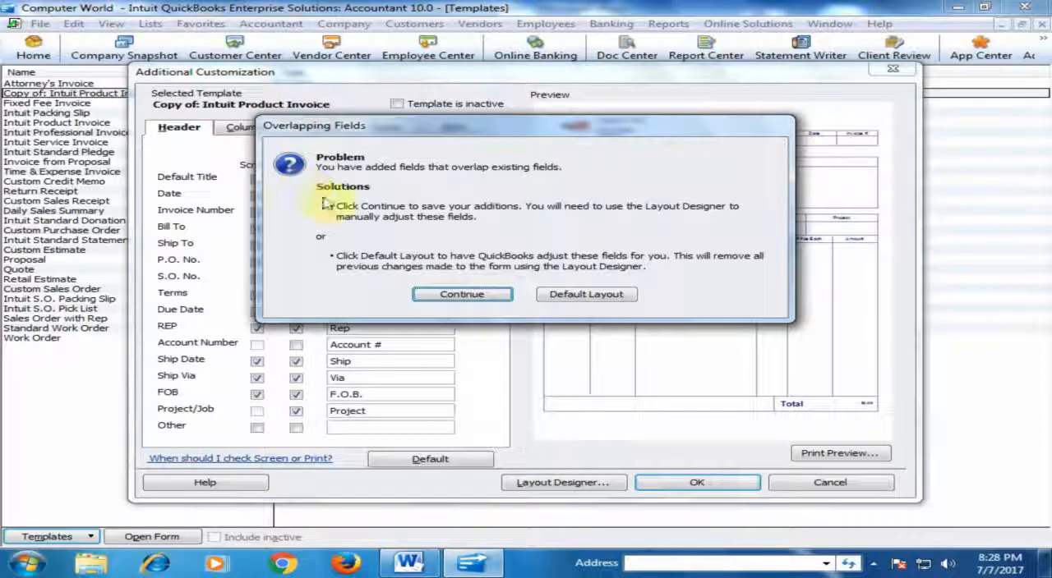
left_click(474, 301)
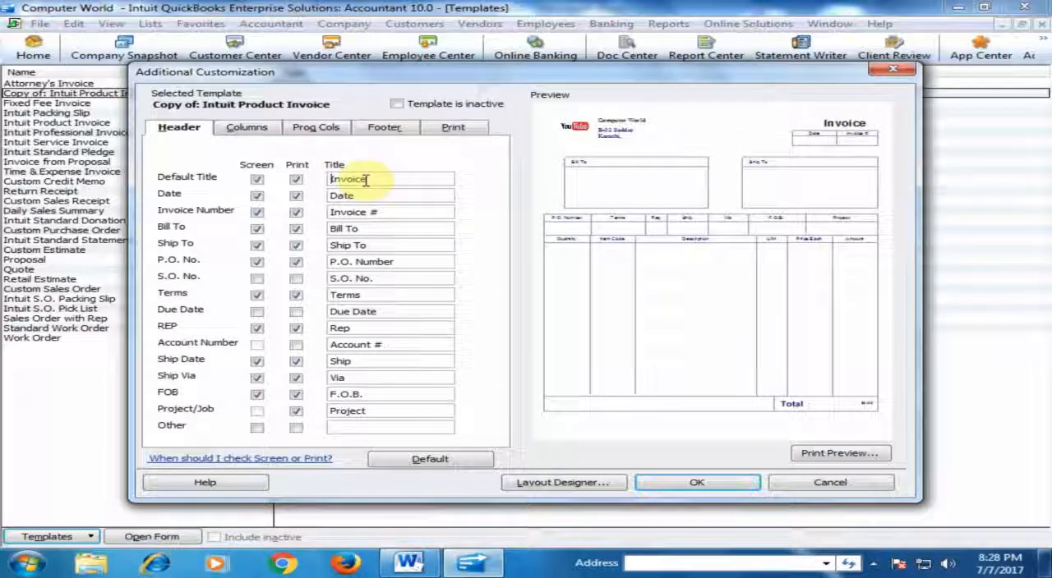
Change the invoice's default title to "Sales Invoice" and continue with the existing layout.
type("Sales")
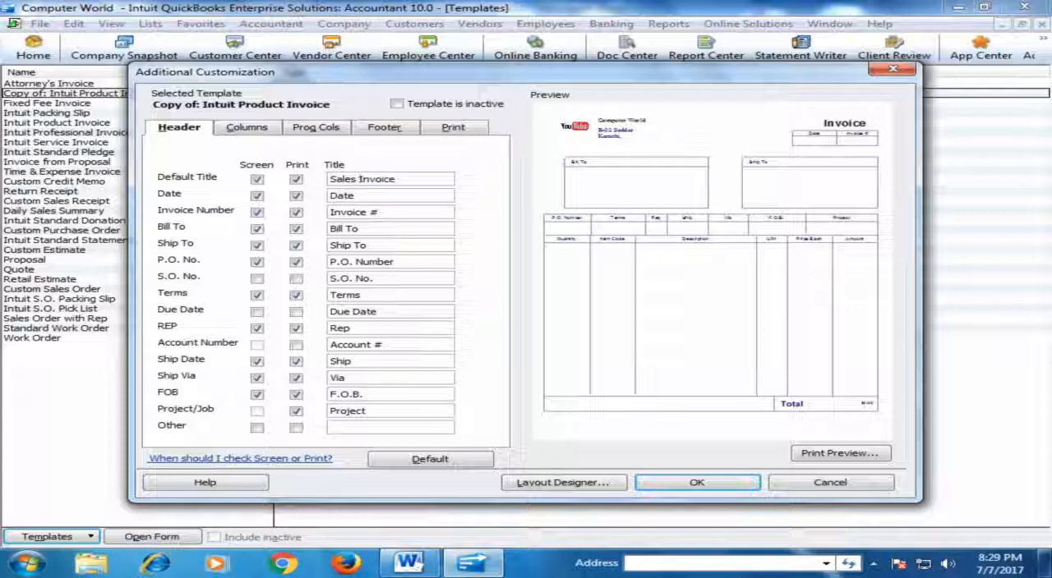
left_click(395, 196)
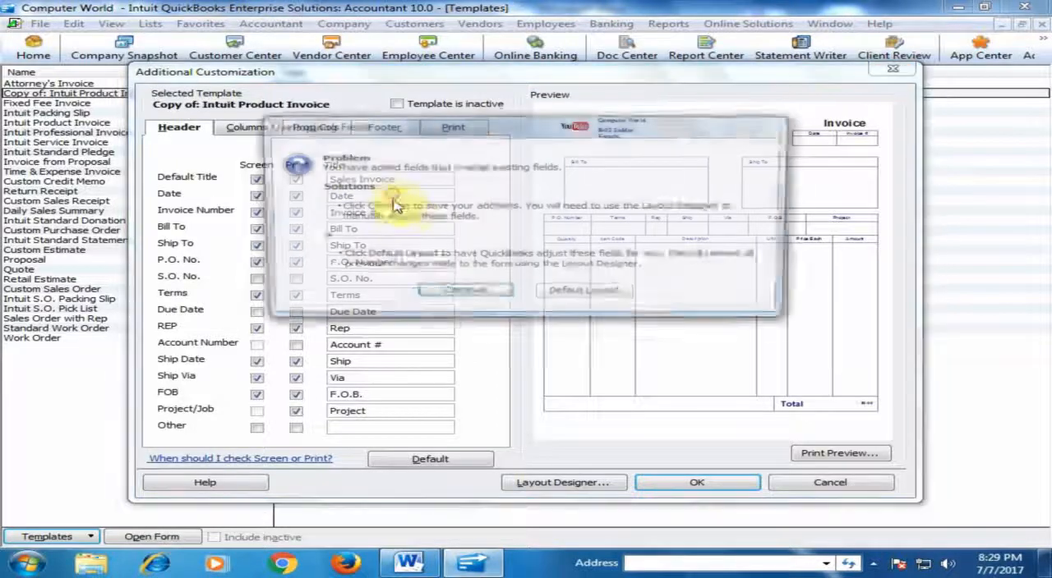
left_click(460, 295)
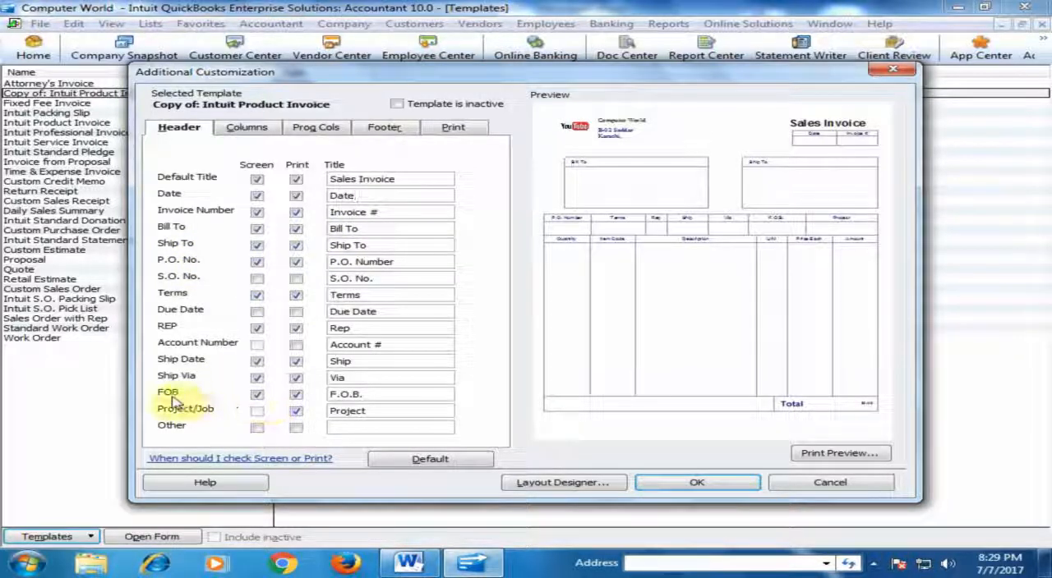
Exclude the FOB and Ship Via header fields from the on-screen form, keeping the current layout.
left_click(257, 394)
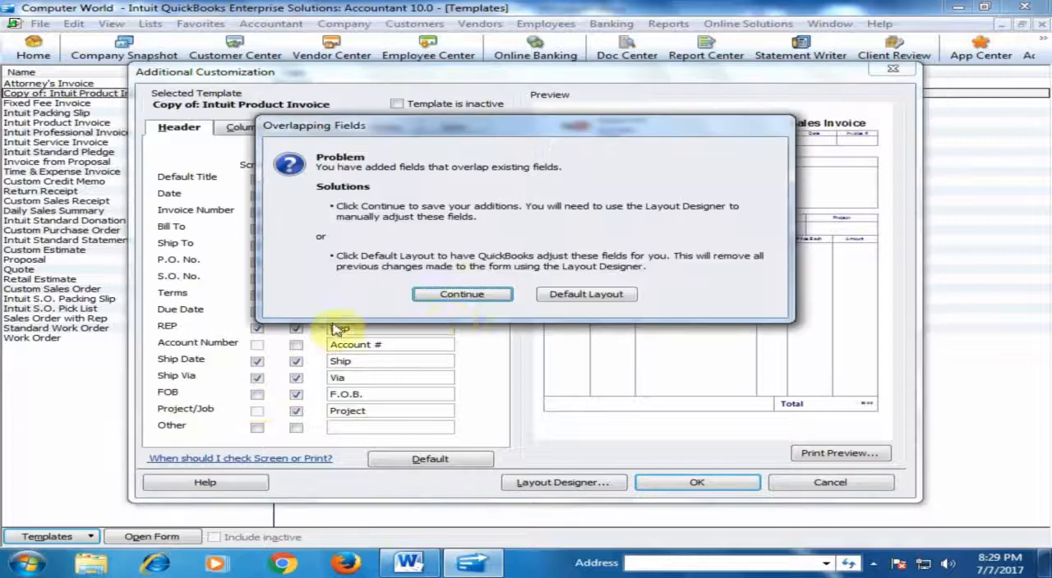
left_click(458, 298)
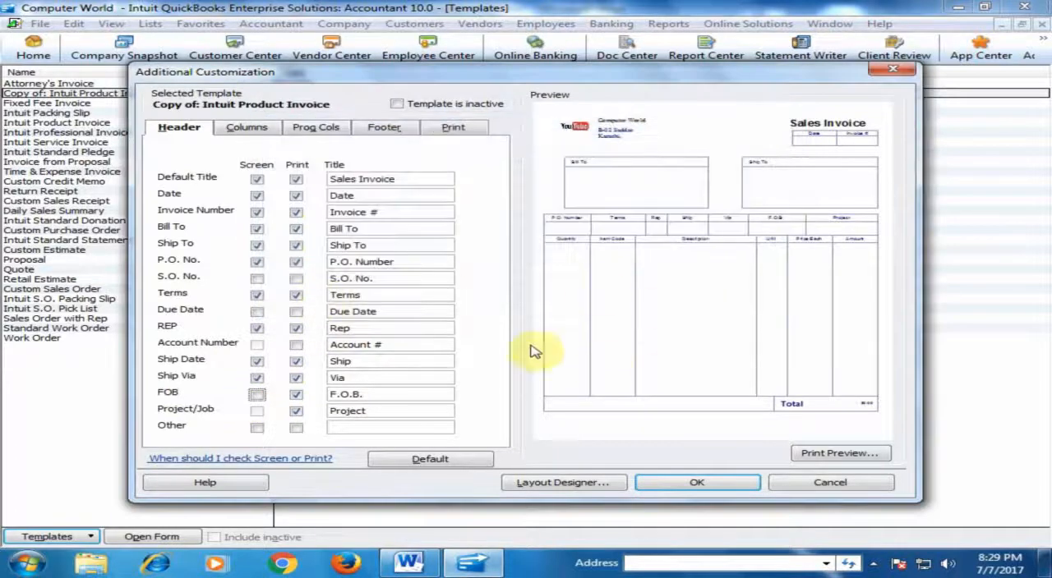
left_click(257, 380)
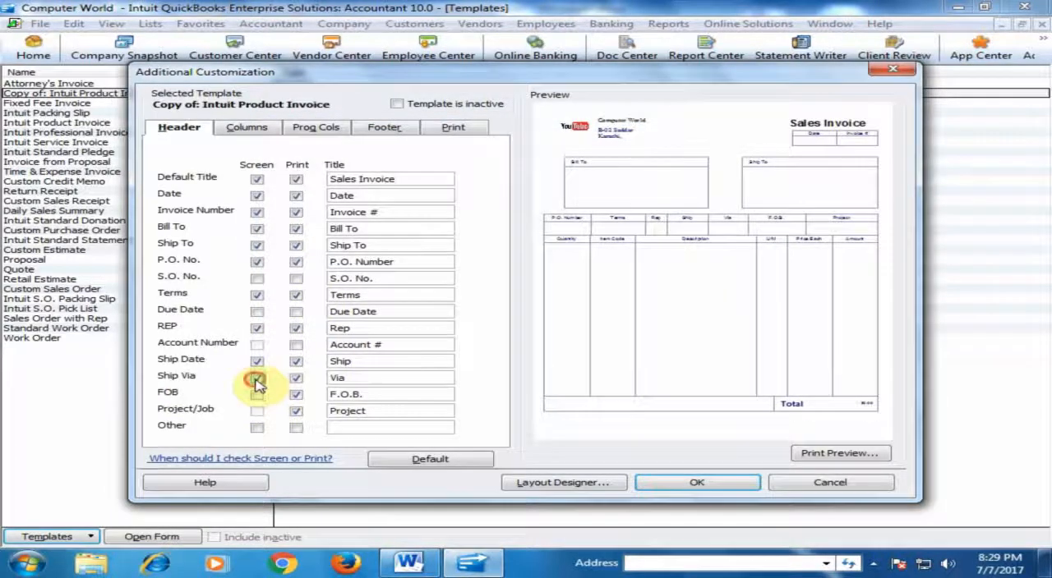
left_click(483, 297)
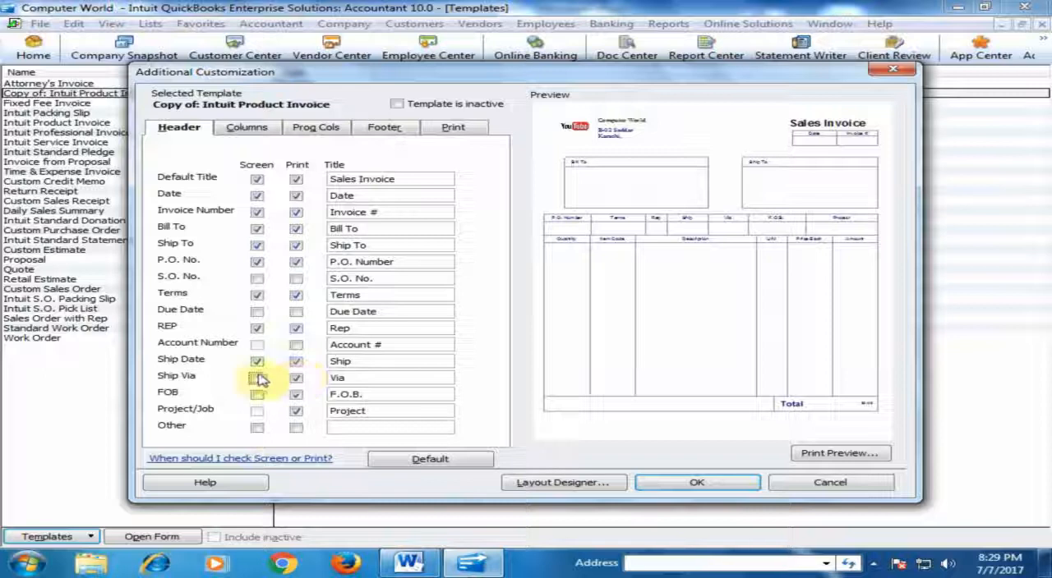
Exclude the Ship Via, FOB and Project/Job header fields from the printed invoice, keeping the current layout.
left_click(298, 379)
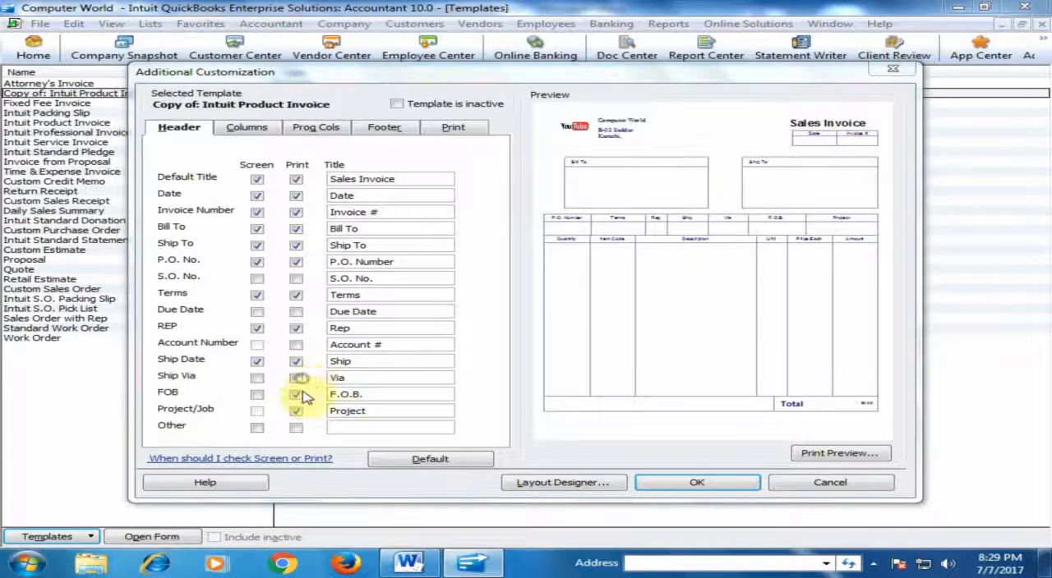
left_click(448, 293)
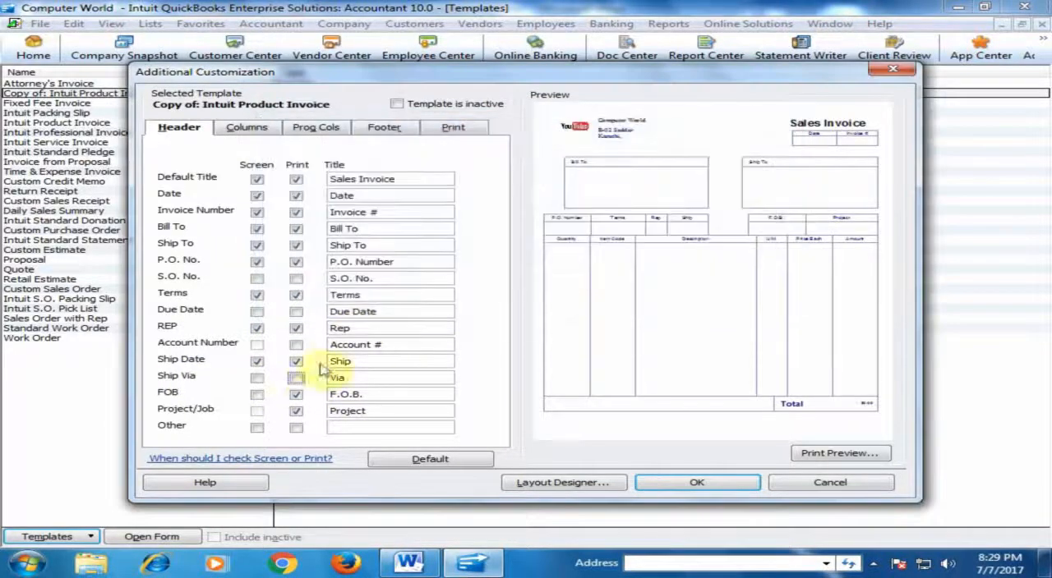
left_click(300, 396)
left_click(462, 298)
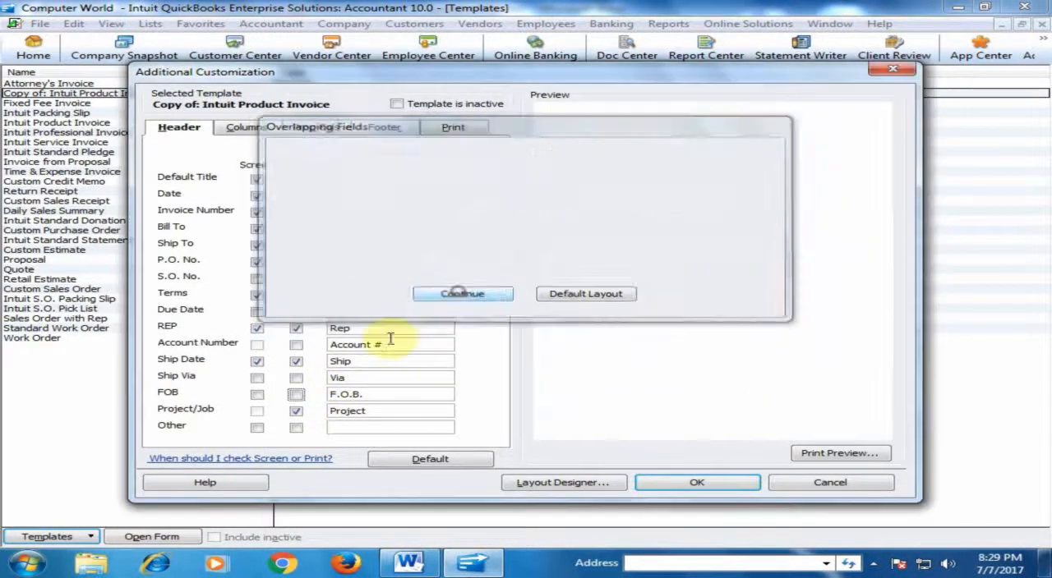
left_click(296, 411)
left_click(451, 296)
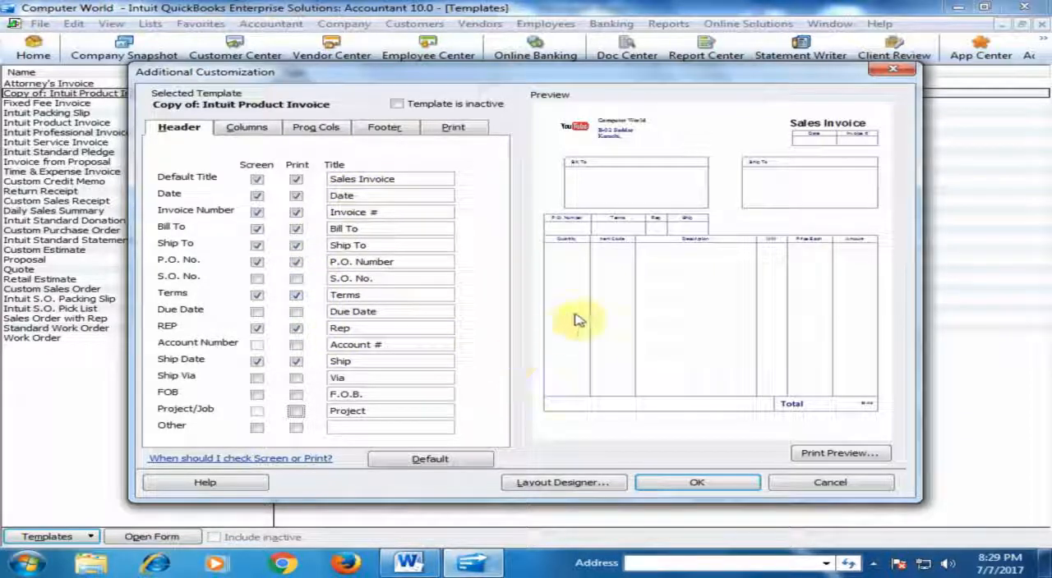
Open the template in the Layout Designer and select the company address, date and Ship To data fields in turn.
left_click(588, 484)
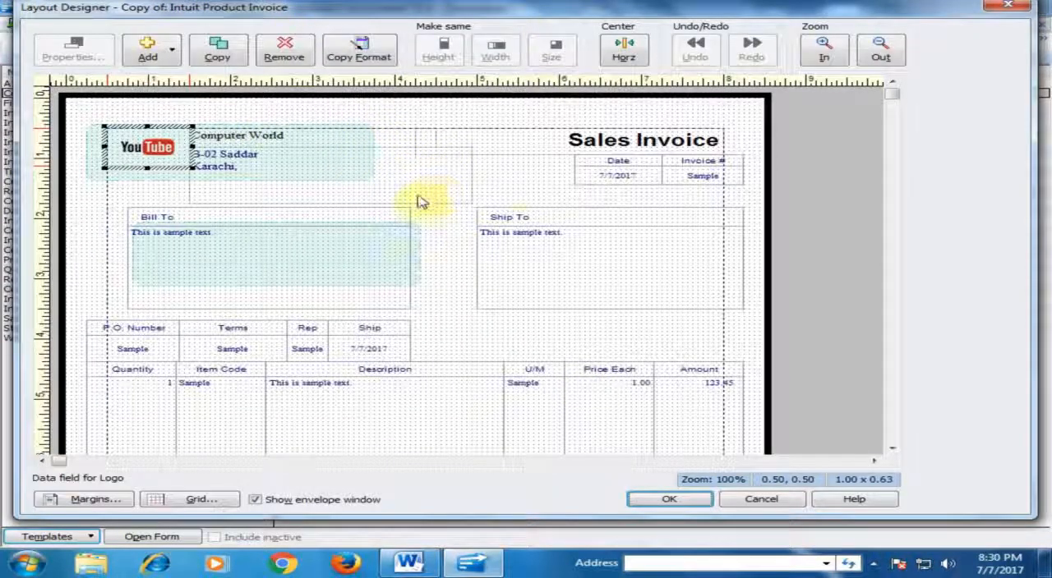
left_click(462, 180)
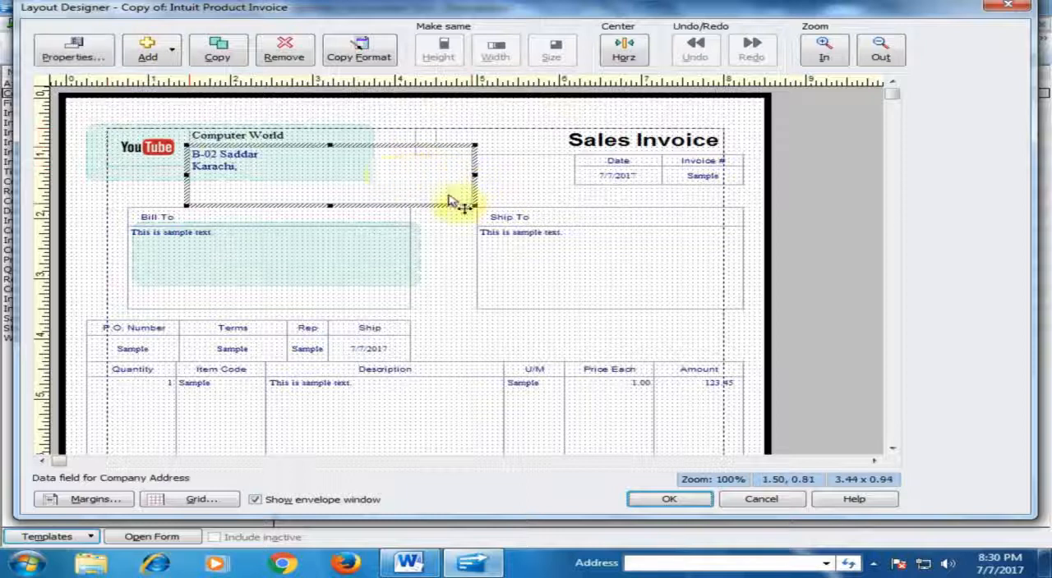
left_click(643, 183)
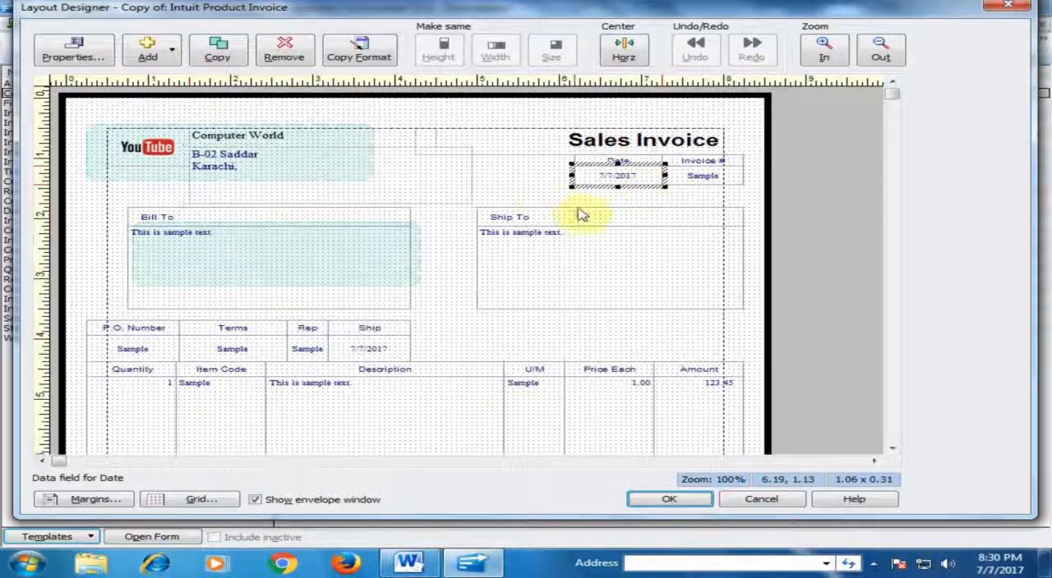
left_click(579, 250)
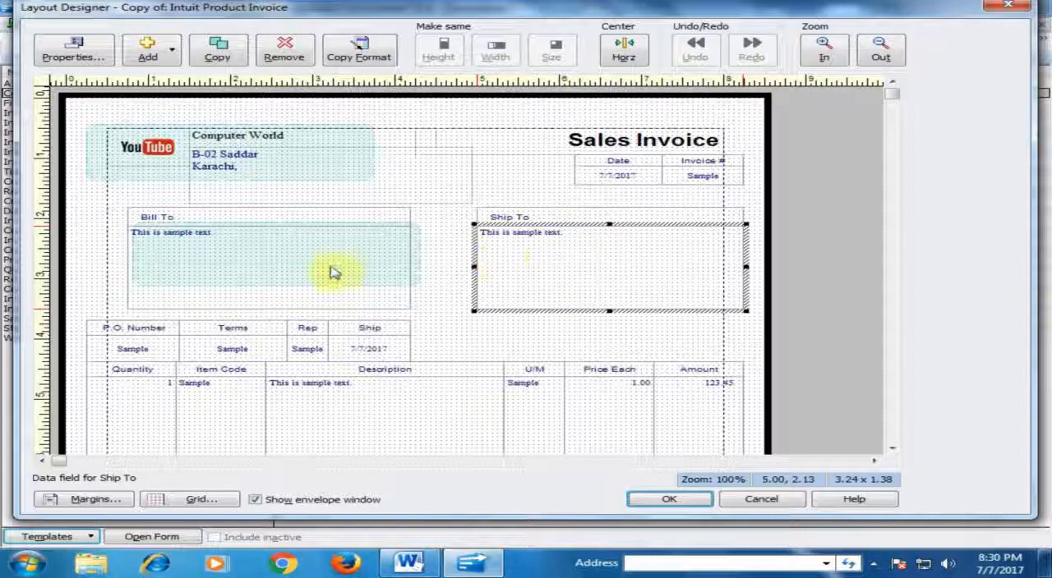
Center the Bill To label's text horizontally.
left_click(155, 220)
double_click(160, 220)
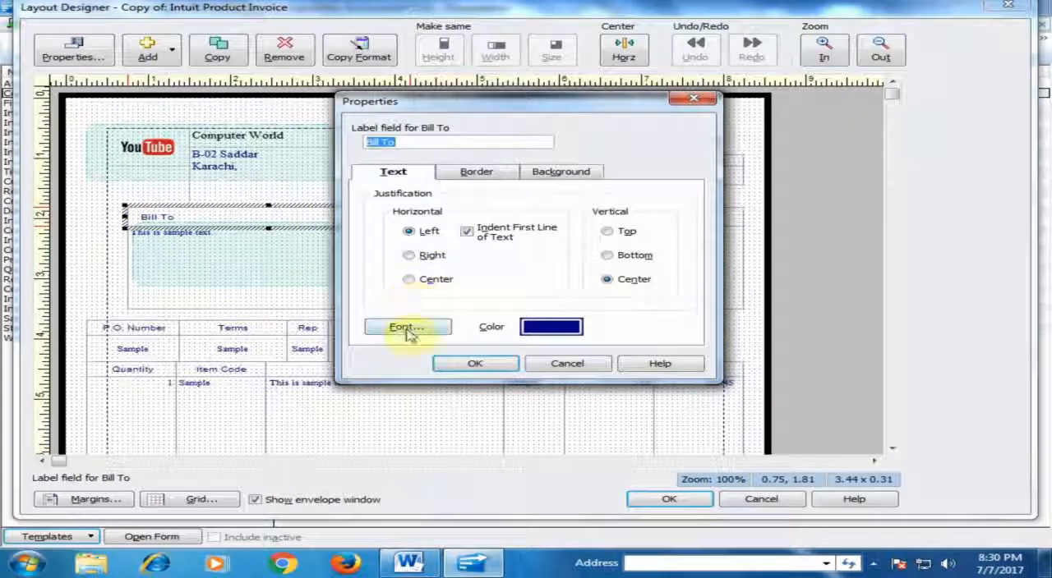
left_click(409, 279)
left_click(494, 364)
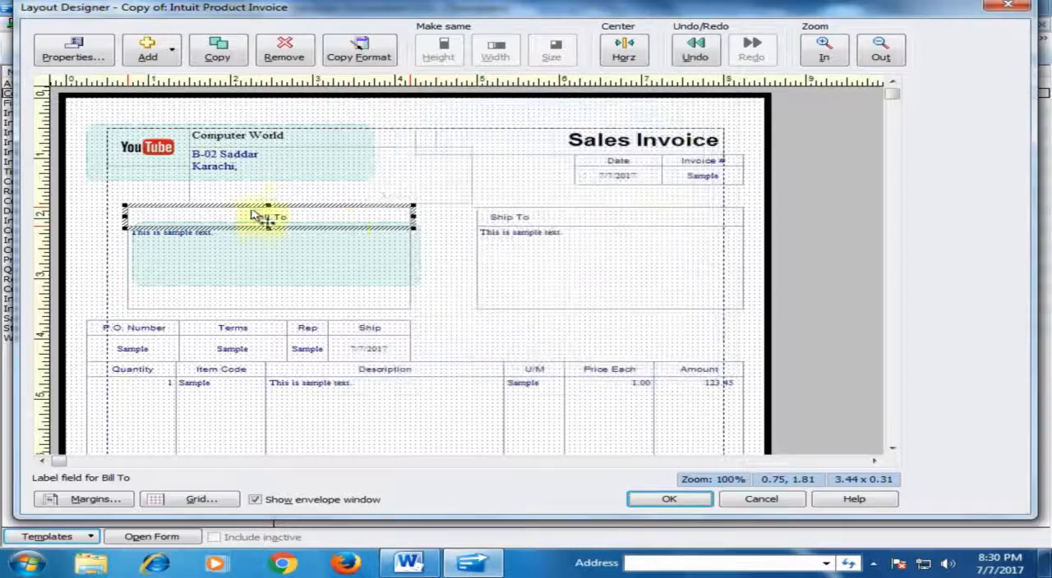
Set the Bill To label's horizontal text justification to Left.
double_click(302, 223)
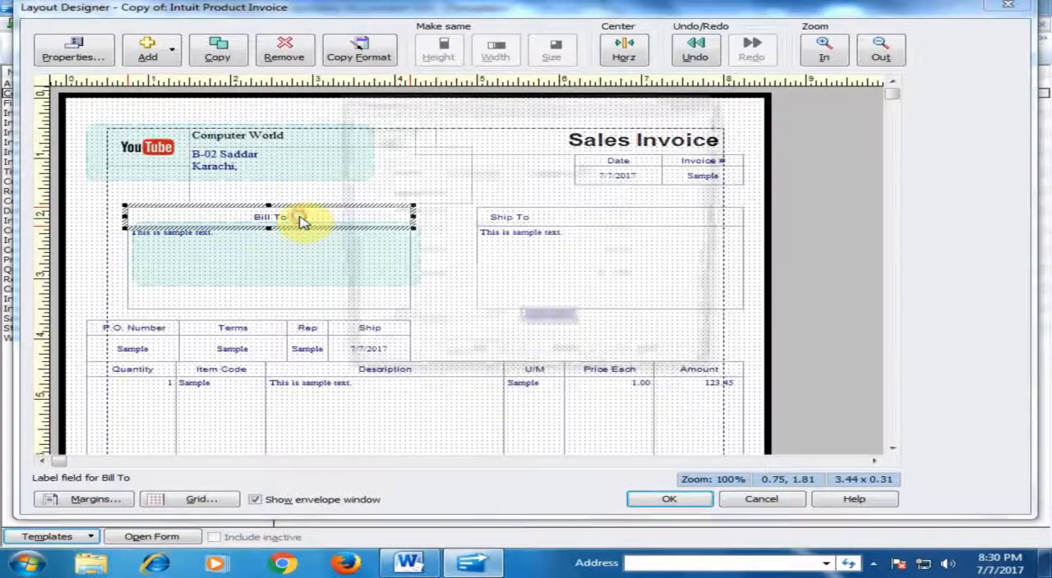
left_click(410, 231)
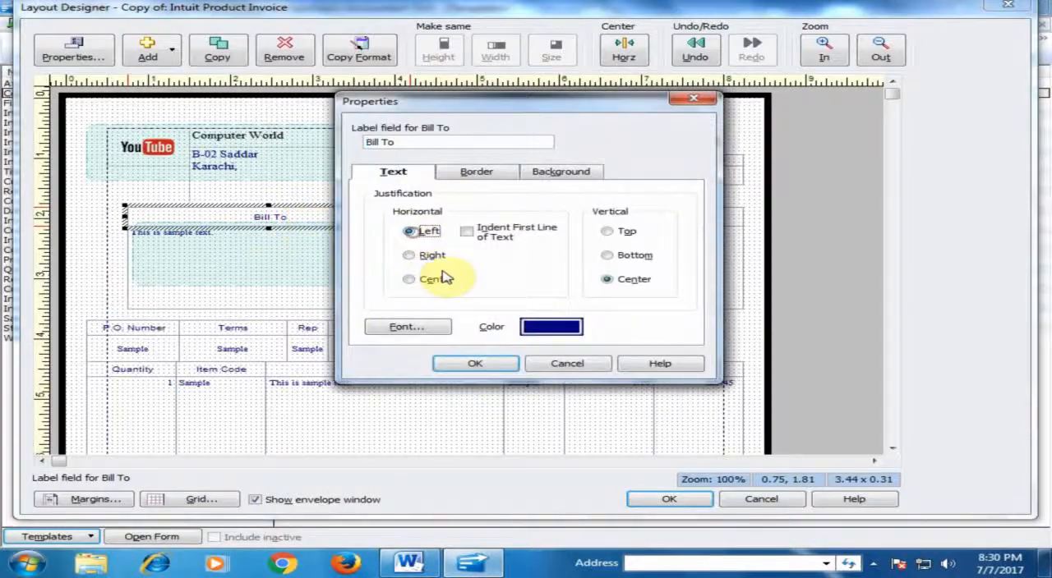
left_click(481, 365)
Examine the border, background and text properties of the Bill To label, leaving them as they are.
double_click(304, 220)
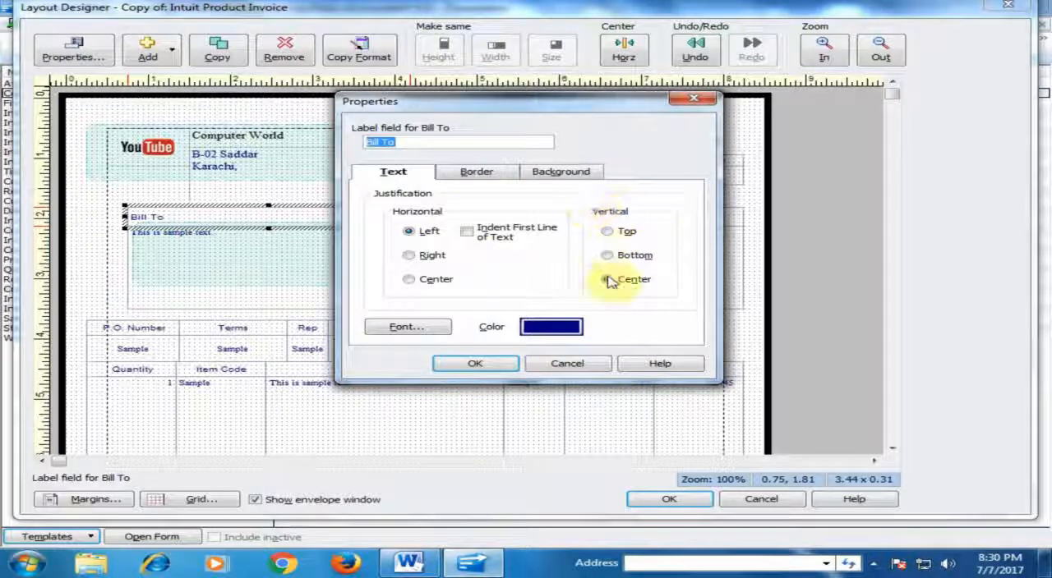
left_click(479, 171)
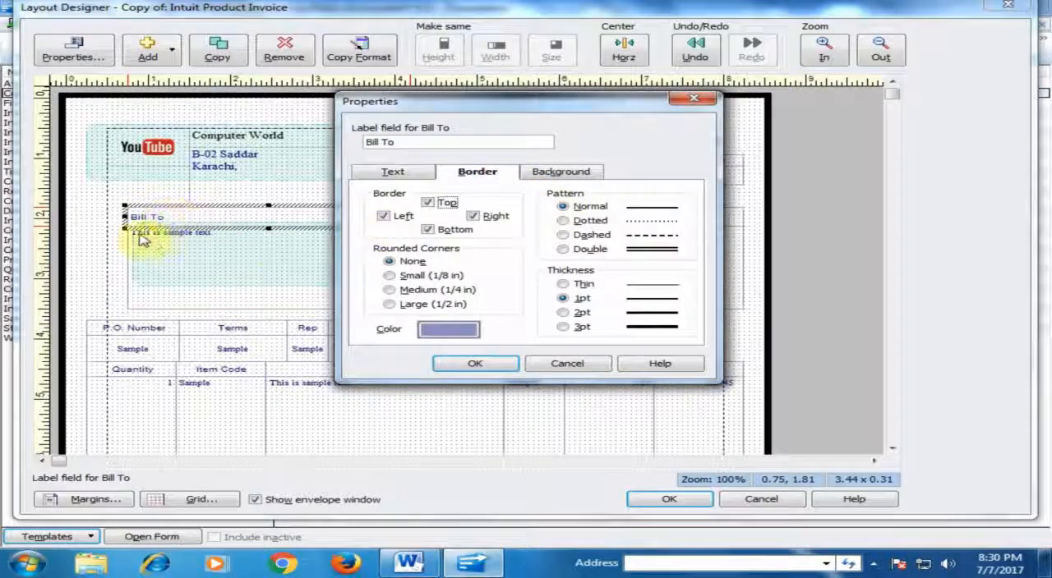
left_click(556, 175)
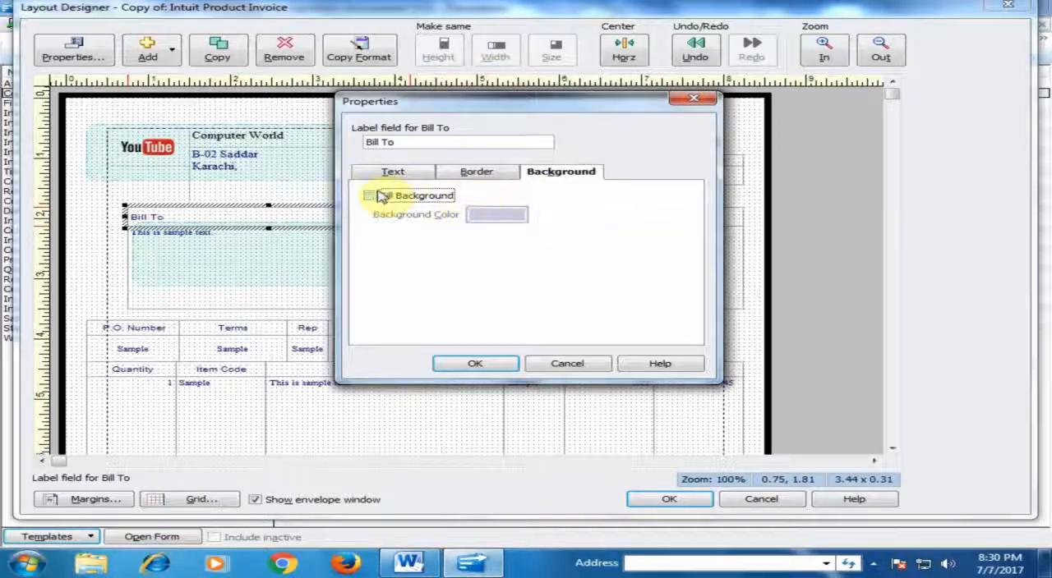
left_click(403, 175)
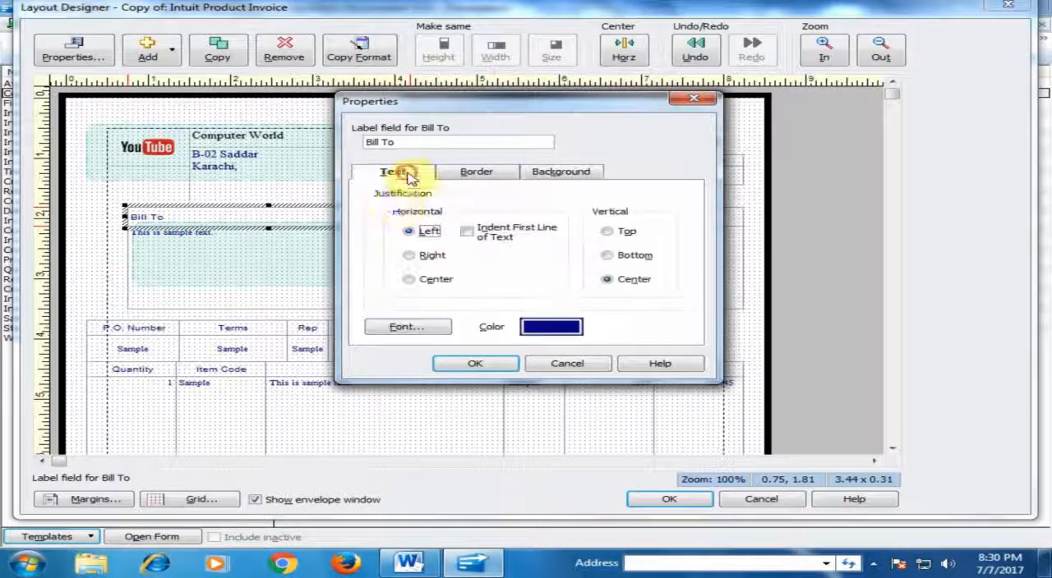
left_click(396, 142)
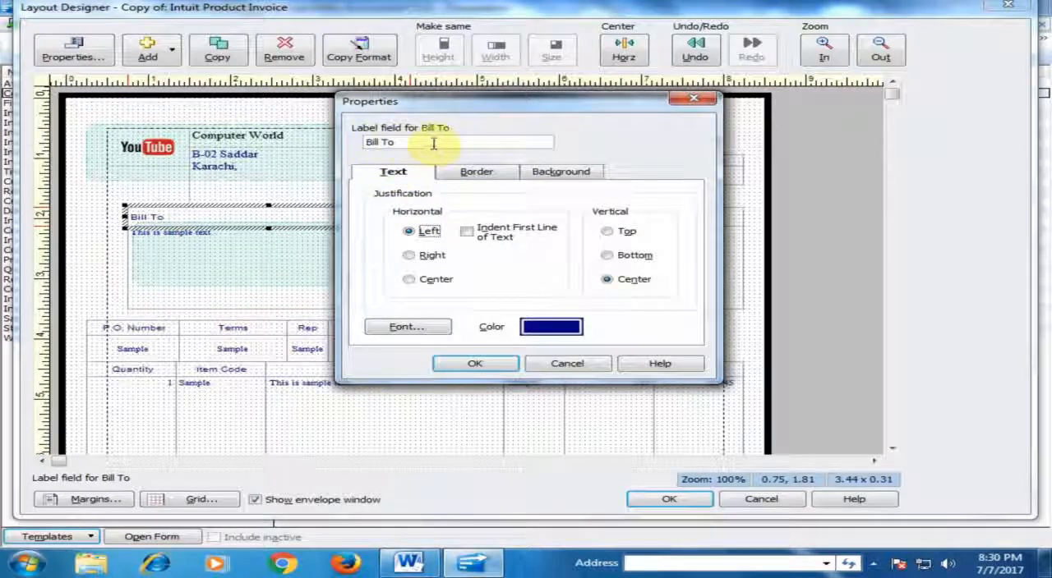
left_click(559, 362)
Select the U/M, Description, Item Code and Quantity fields of the line-item table in turn.
left_click(536, 383)
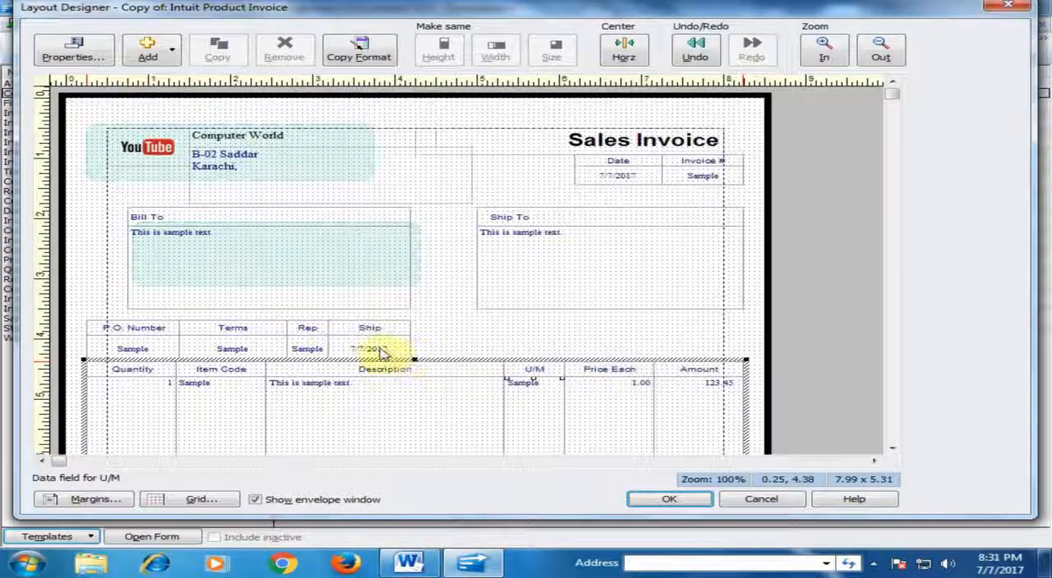
left_click(384, 375)
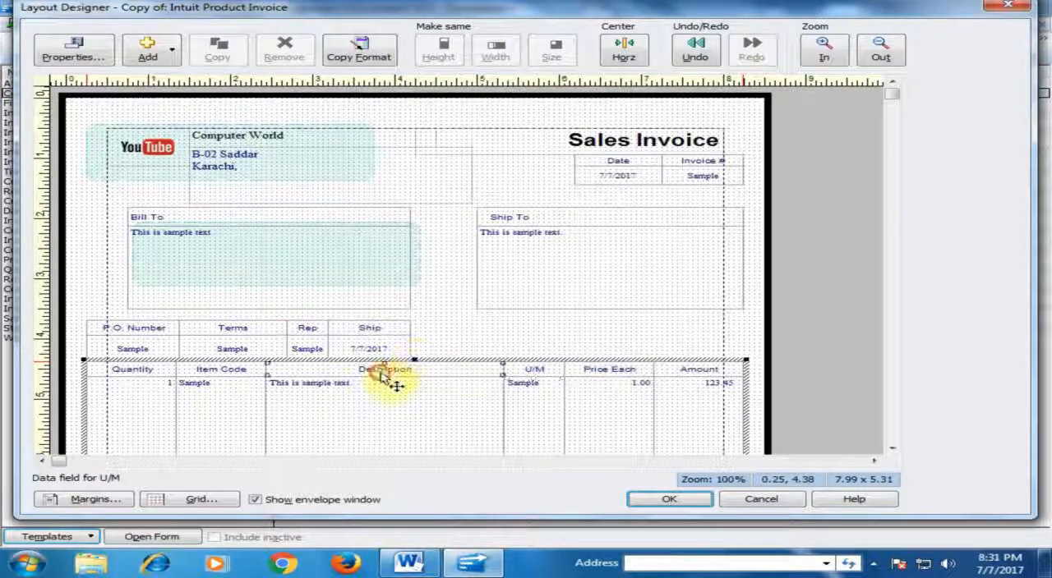
left_click(194, 388)
left_click(149, 372)
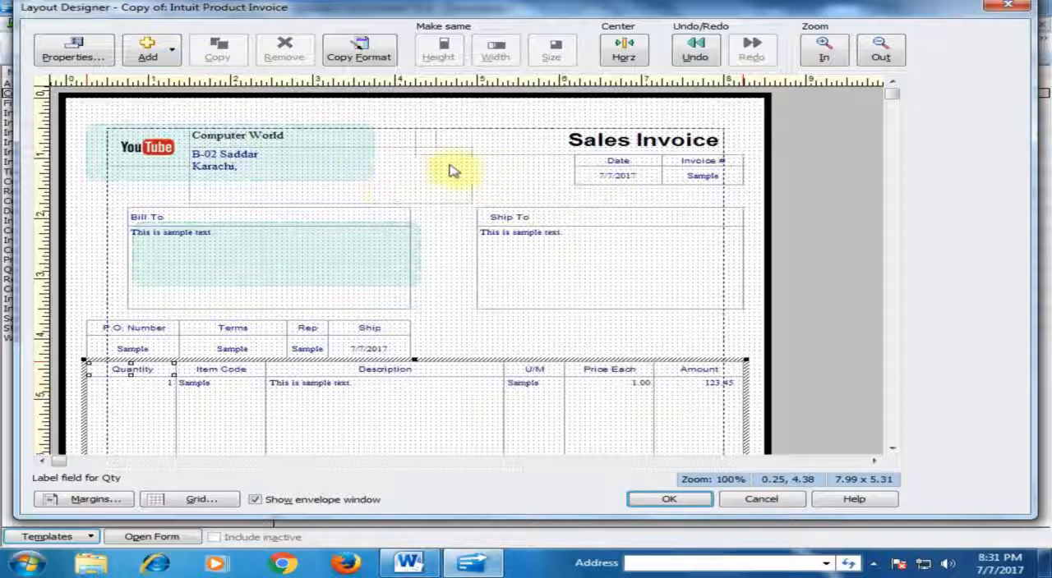
View the element types available for adding to the layout, and discard all Layout Designer changes.
left_click(169, 52)
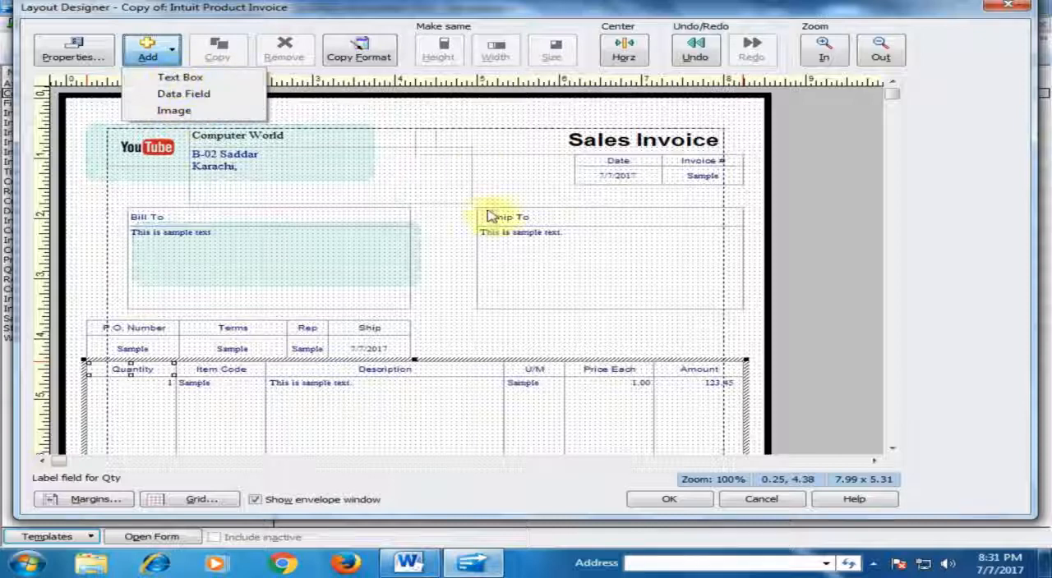
left_click(762, 501)
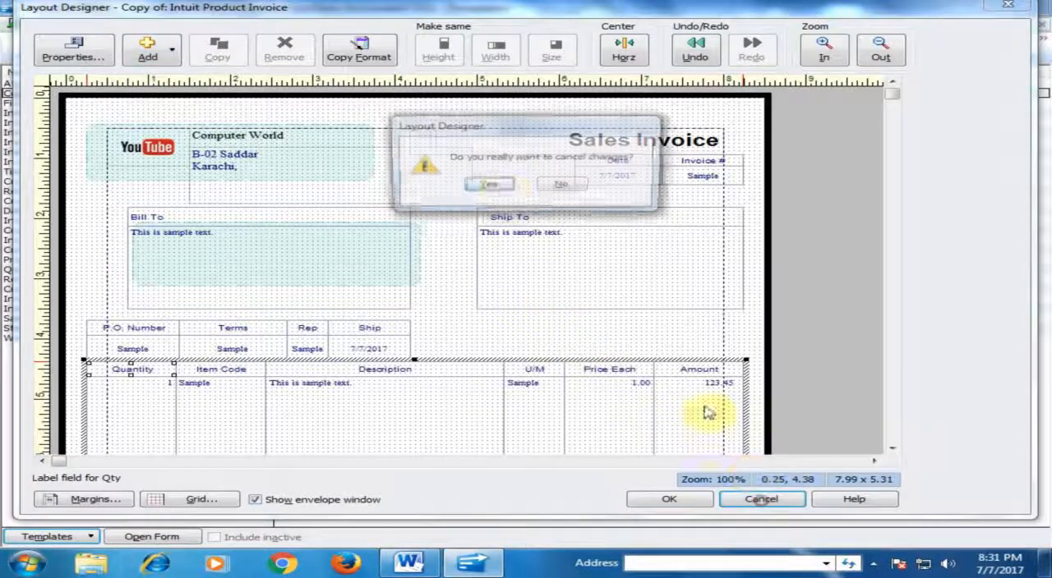
left_click(498, 188)
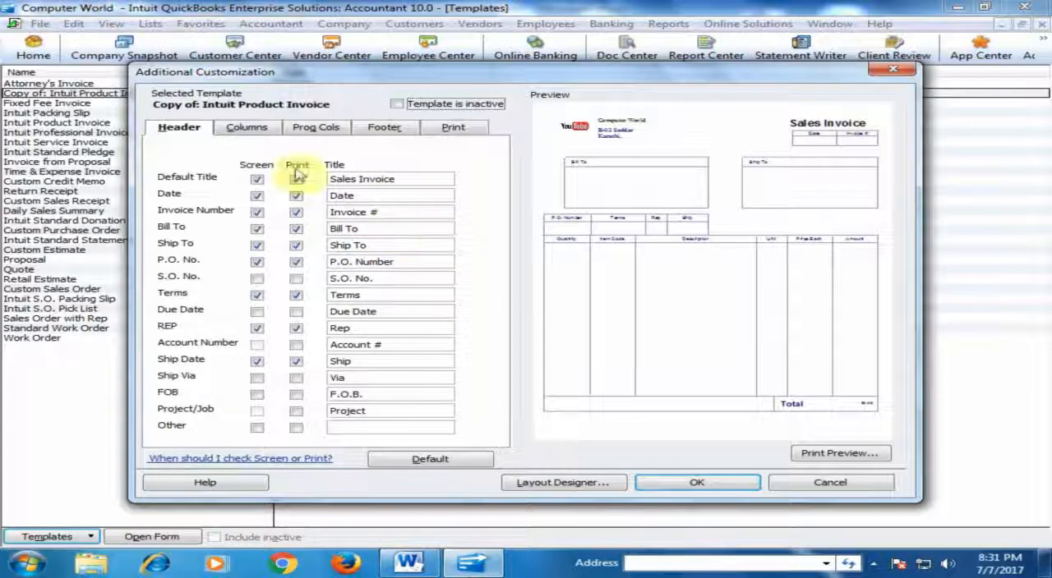
Review the invoice's column settings and accept the template's additional customization.
left_click(251, 129)
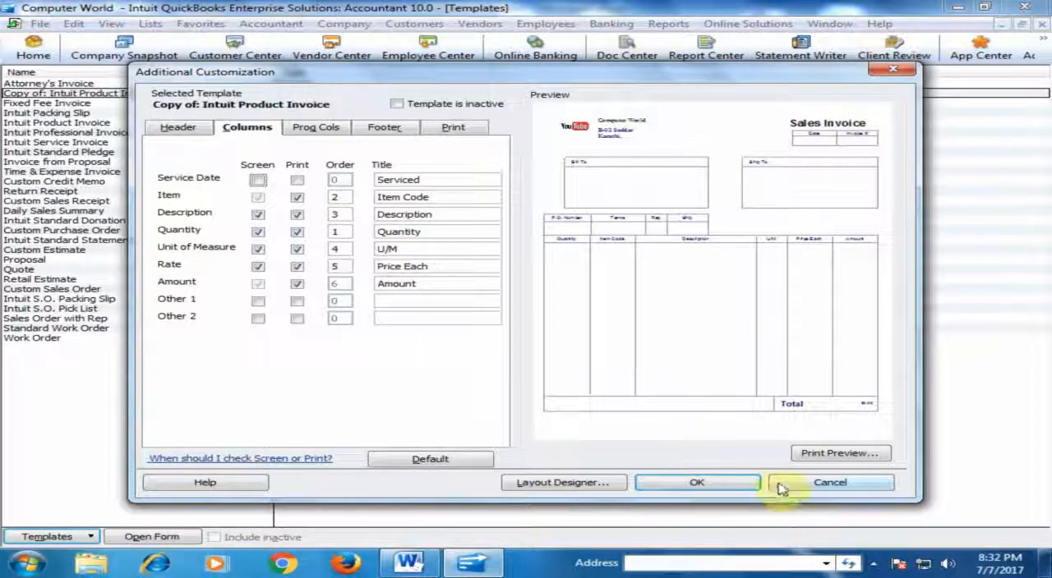
left_click(709, 485)
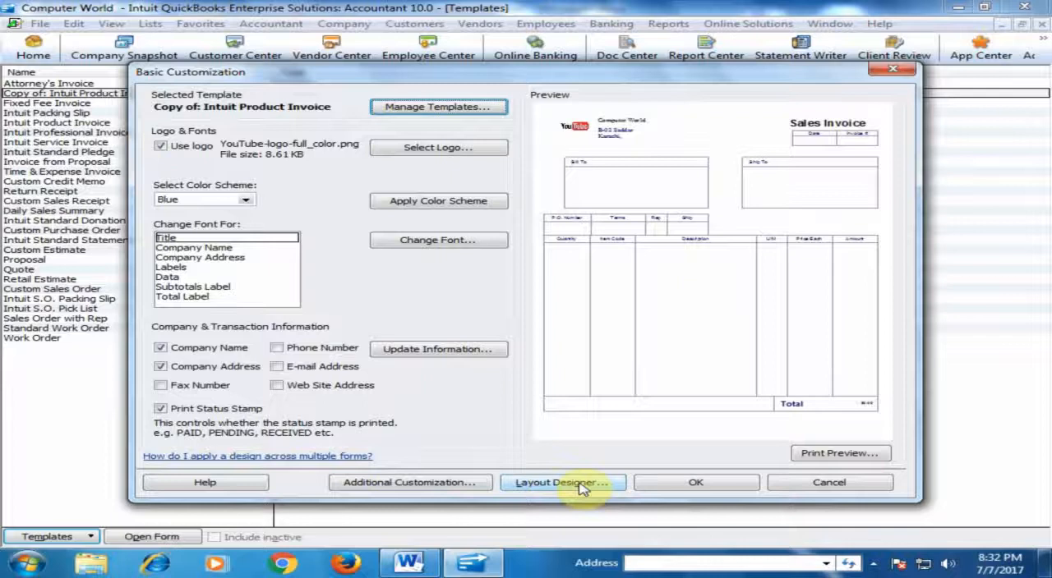
Look at the invoice in the Layout Designer again and leave it without making changes.
left_click(580, 487)
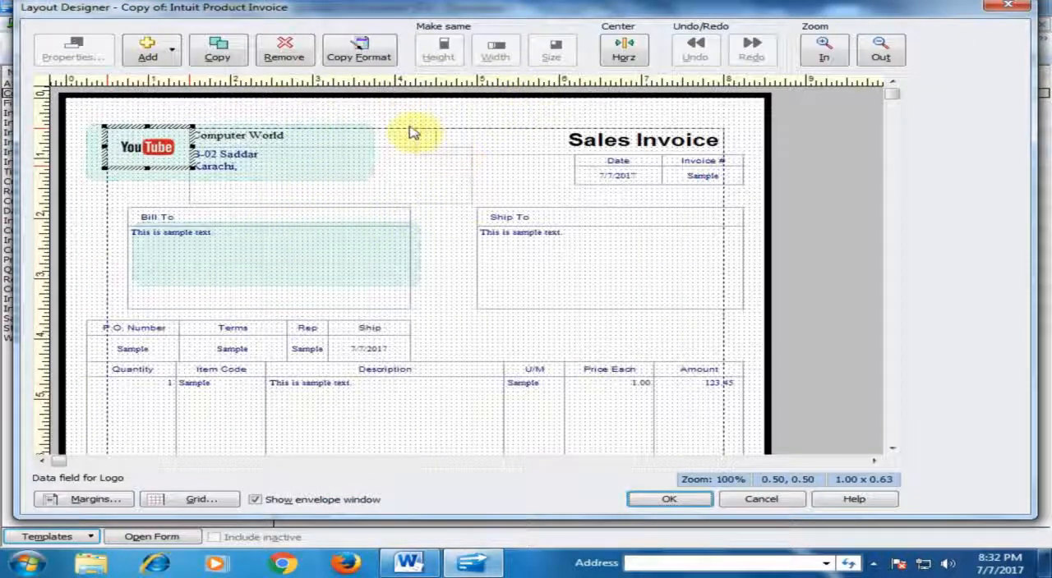
left_click(765, 502)
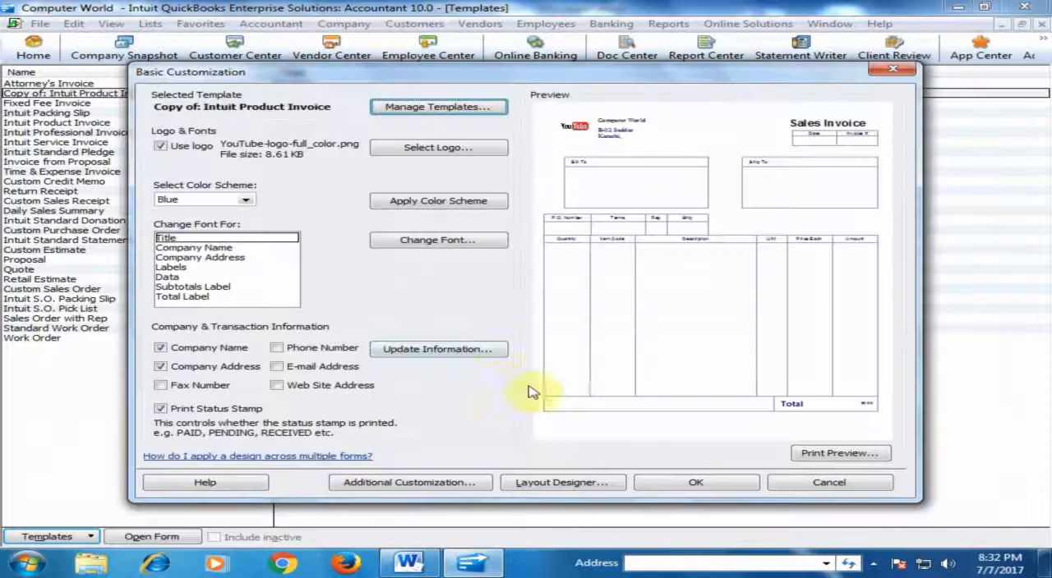